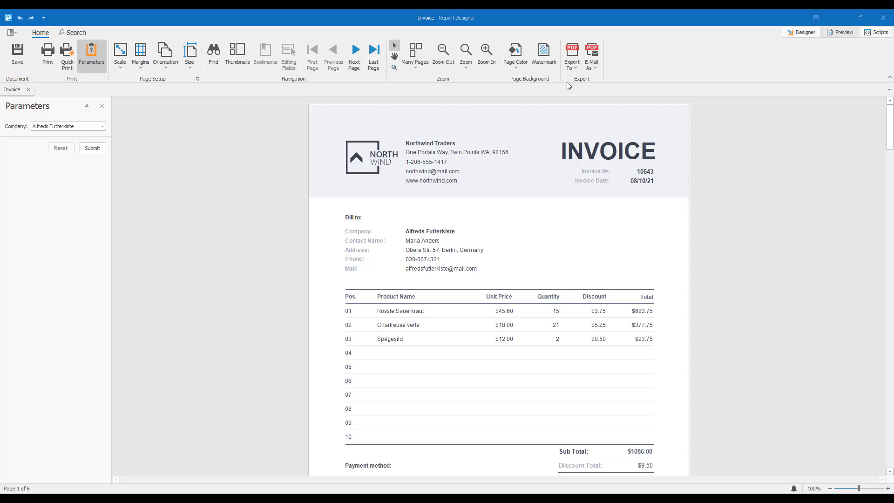
# - Open the Export To format list for the invoice report
pyautogui.click(577, 69)
# - Choose PDF export, keep PDF/A compatibility at None, and set PDF/UA compatibility to PDF/UA-1
pyautogui.click(580, 83)
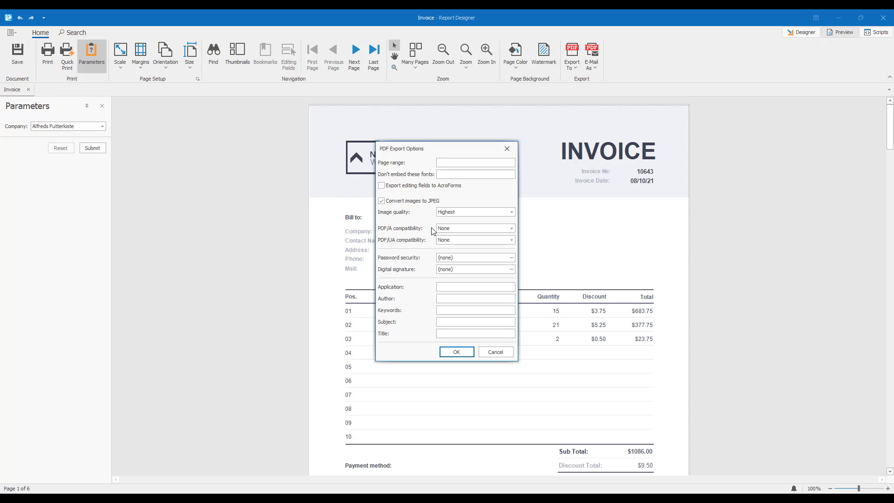
pyautogui.click(511, 228)
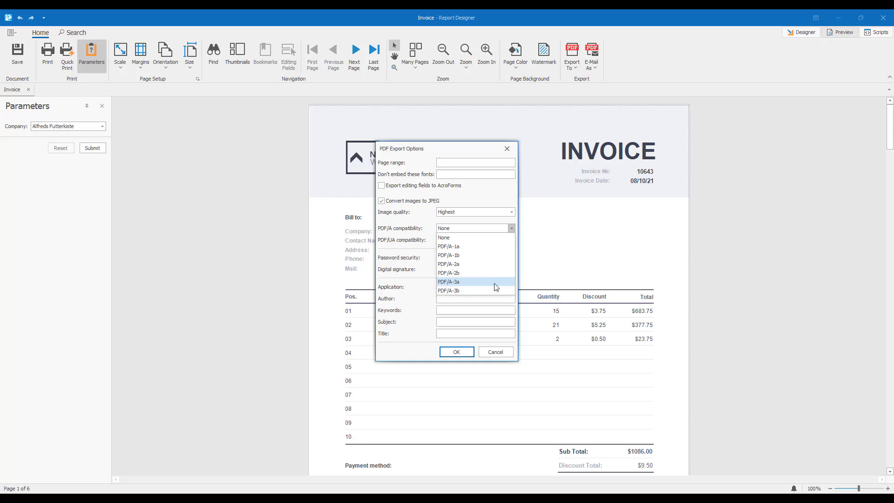
pyautogui.click(472, 237)
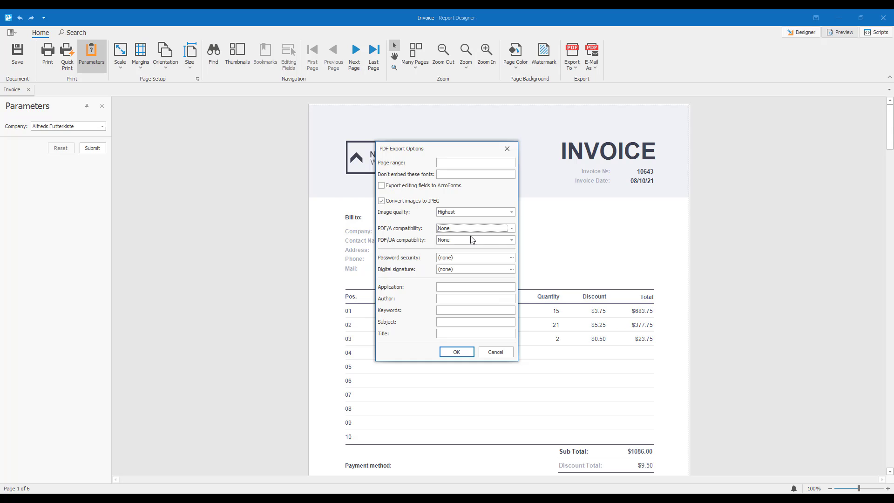
pyautogui.click(512, 240)
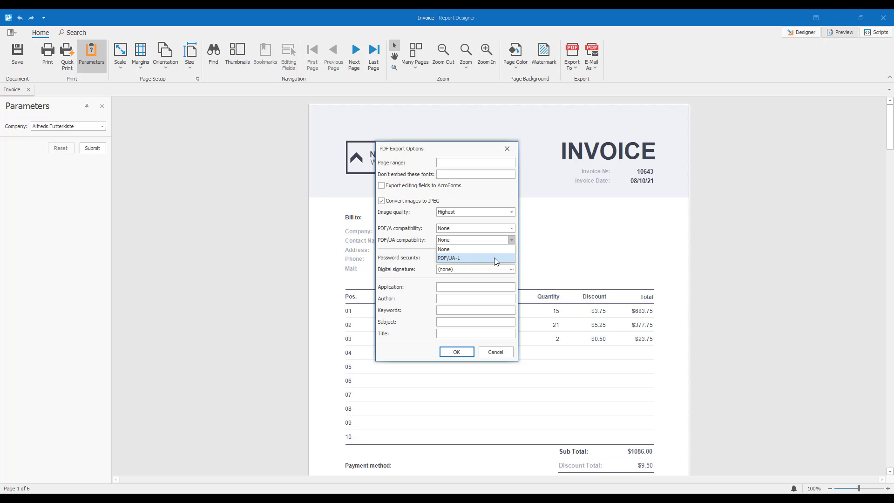
pyautogui.click(493, 258)
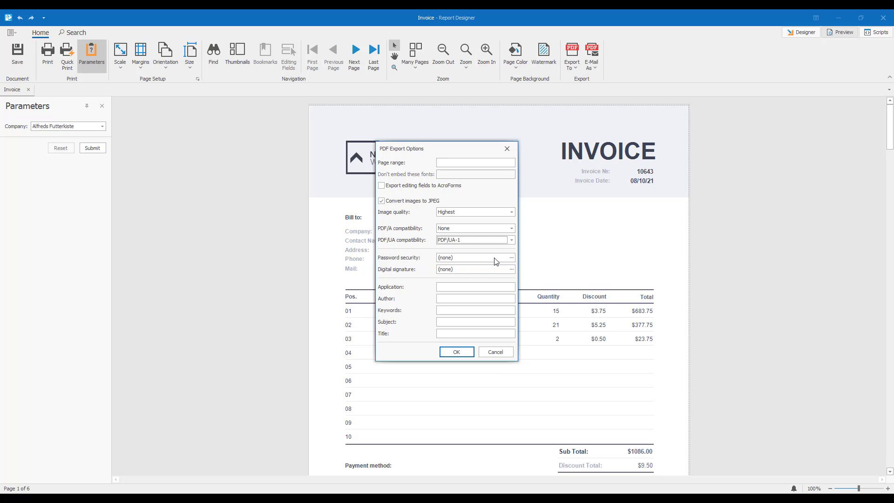
# - Confirm the options and save invoice.pdf to the Desktop without opening it
pyautogui.click(470, 356)
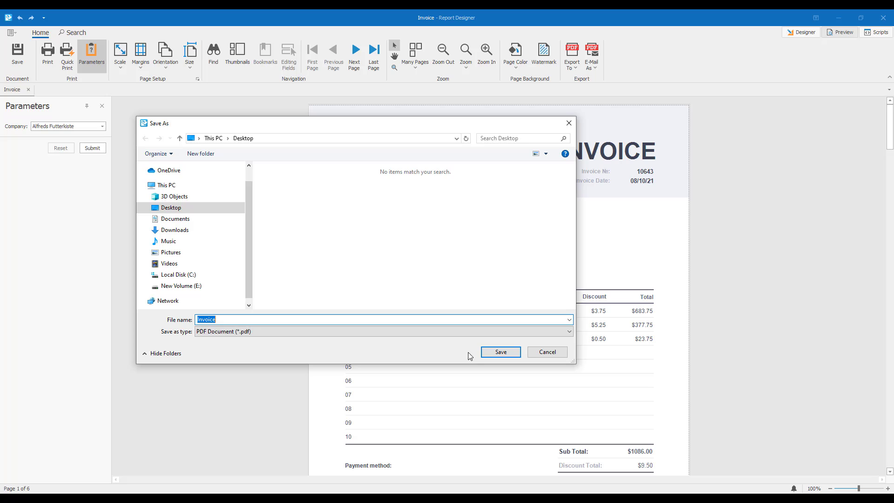
pyautogui.click(497, 352)
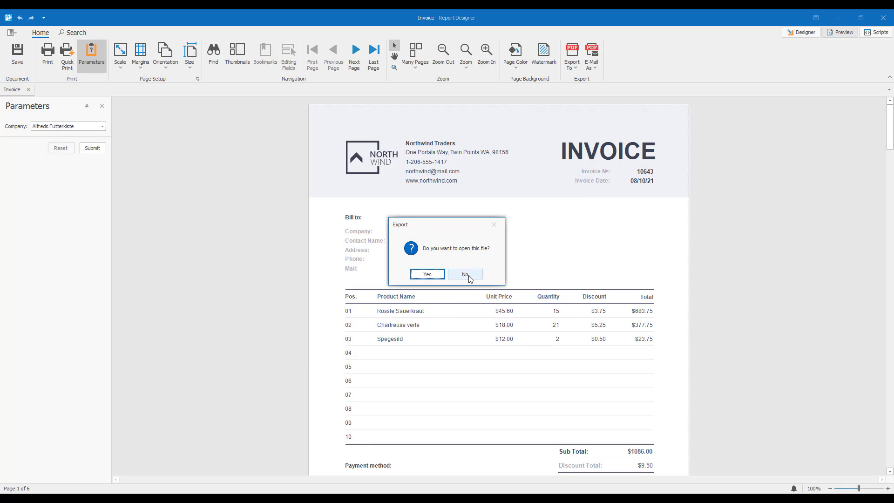
pyautogui.click(467, 276)
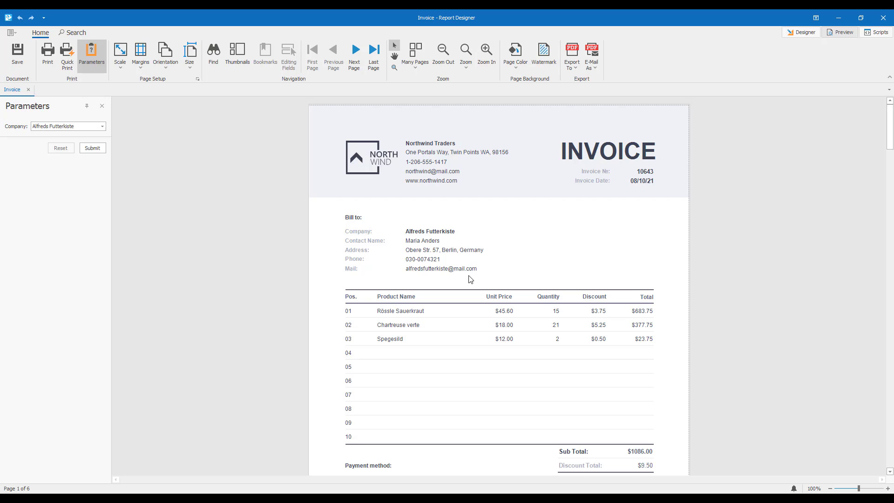
# - Launch PAC 3 from the desktop and run the accessibility check on Invoice.pdf
pyautogui.click(838, 19)
pyautogui.doubleClick(17, 120)
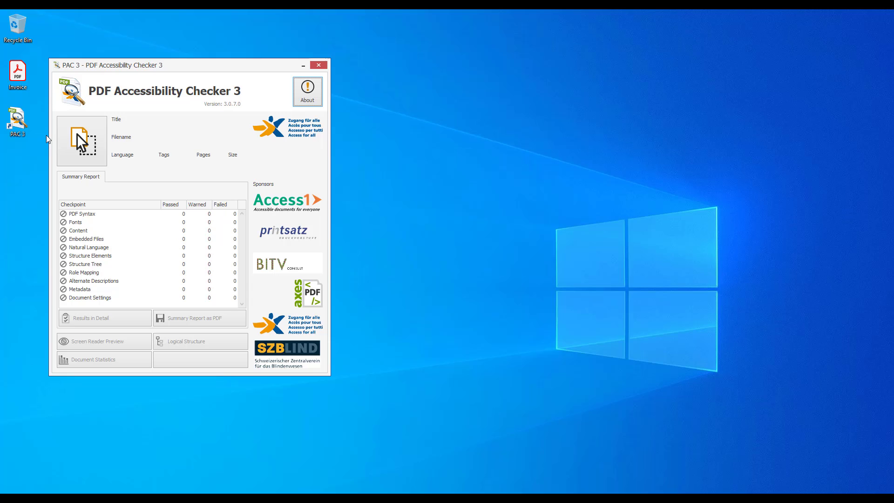
pyautogui.click(86, 139)
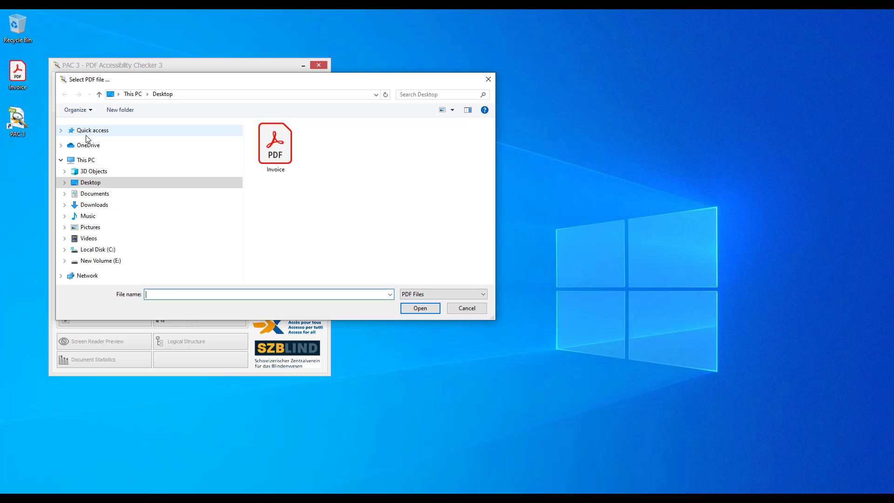
pyautogui.click(268, 157)
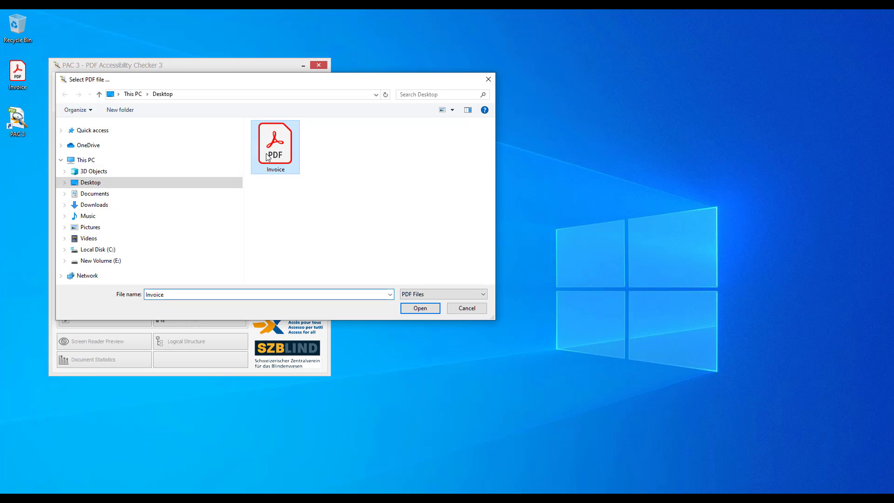
pyautogui.click(424, 307)
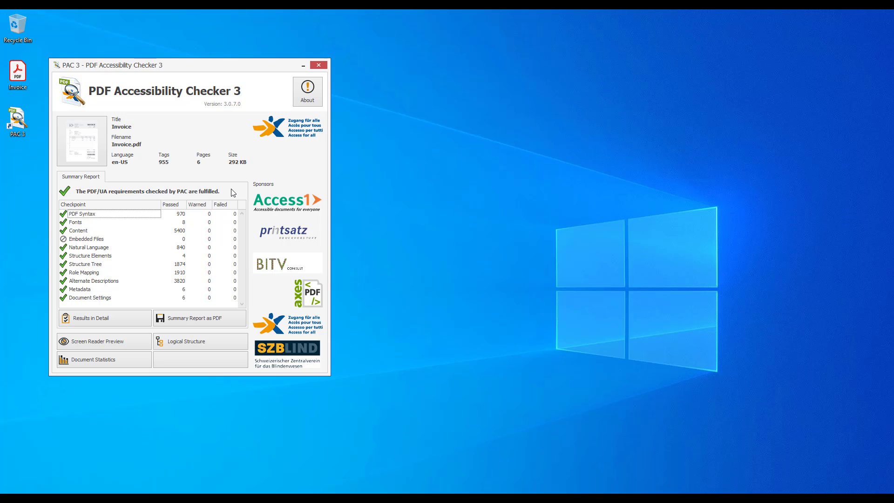
pyautogui.click(213, 343)
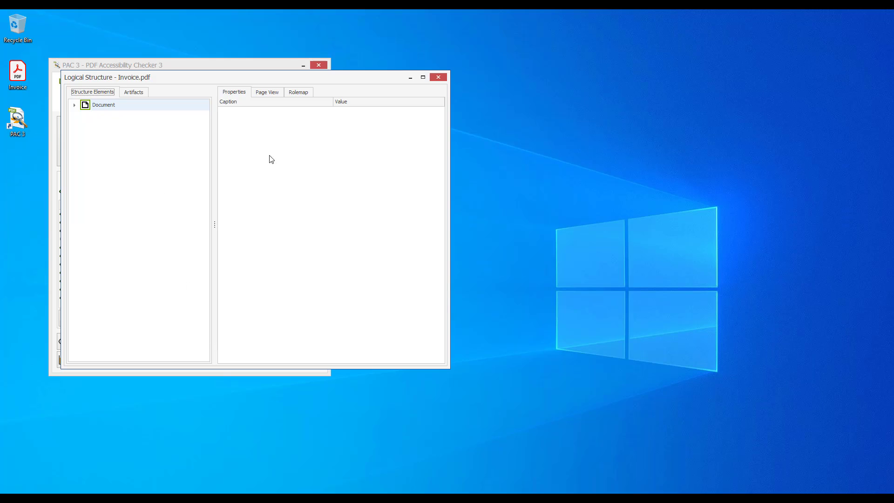
pyautogui.click(423, 77)
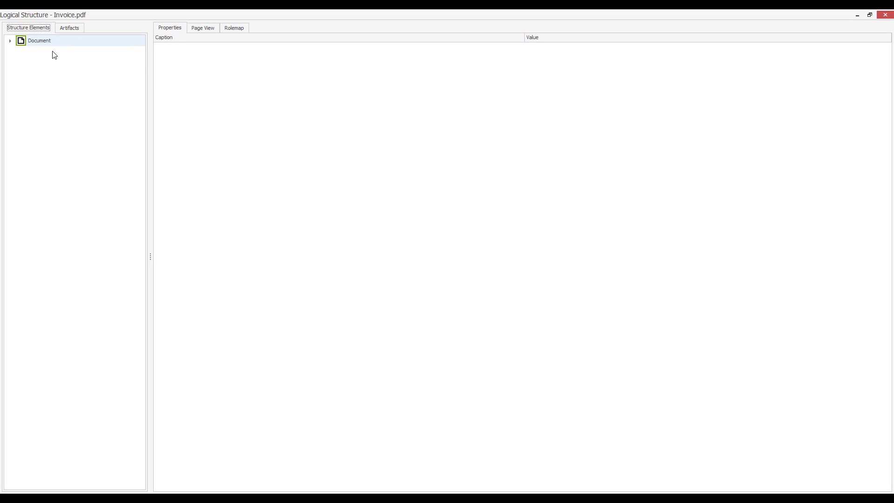
pyautogui.click(11, 42)
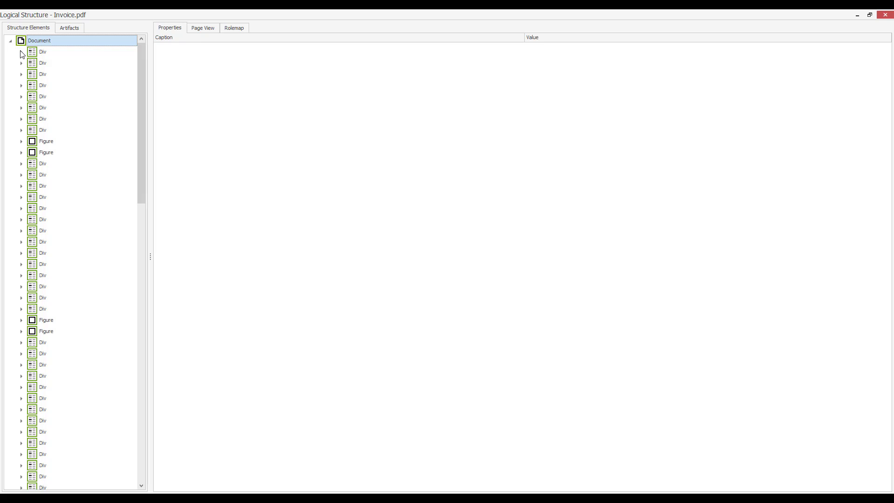
pyautogui.click(22, 52)
pyautogui.click(57, 64)
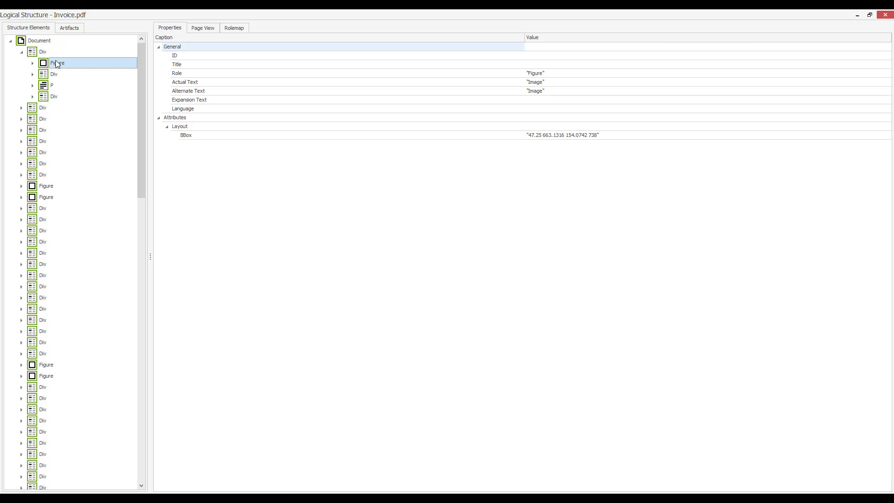
pyautogui.click(203, 29)
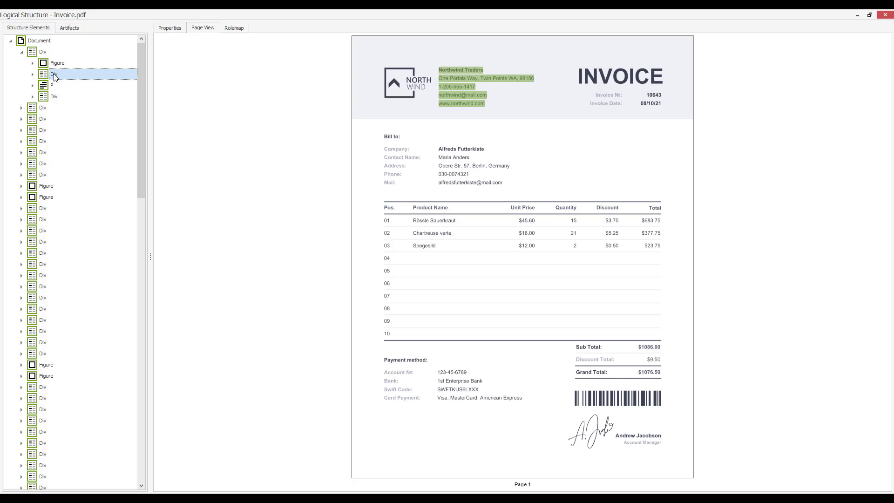
pyautogui.click(53, 86)
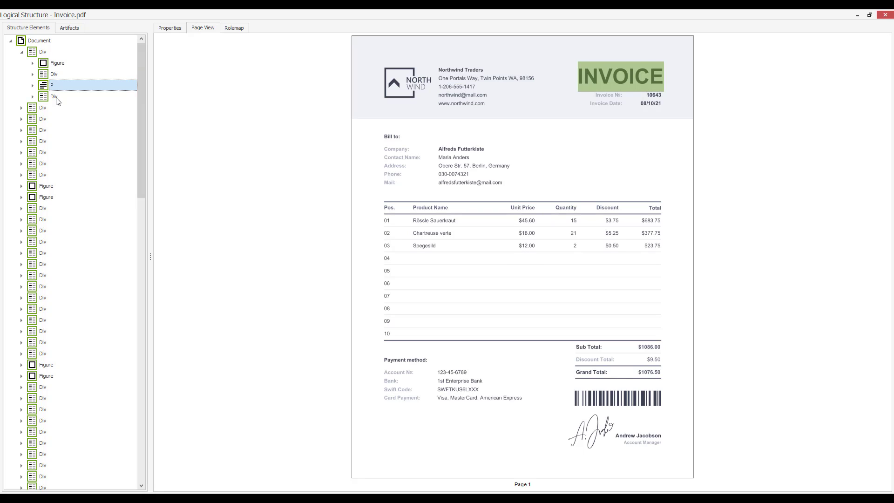
pyautogui.click(57, 98)
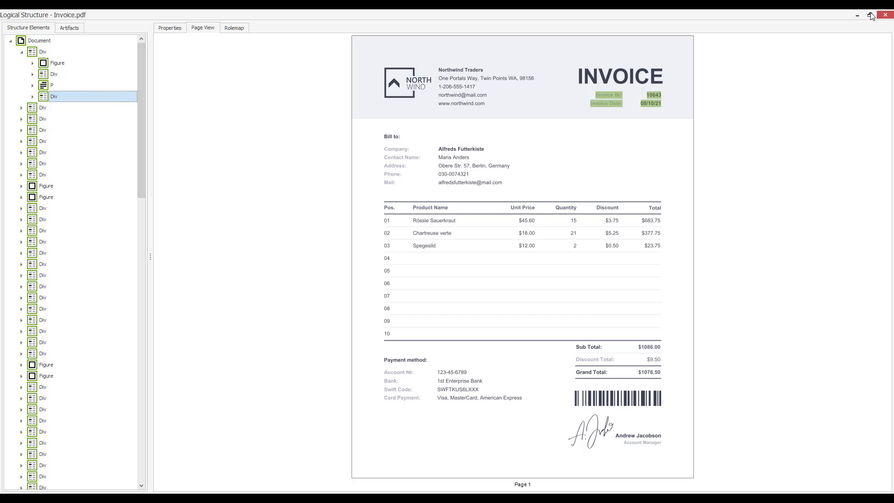
pyautogui.click(887, 14)
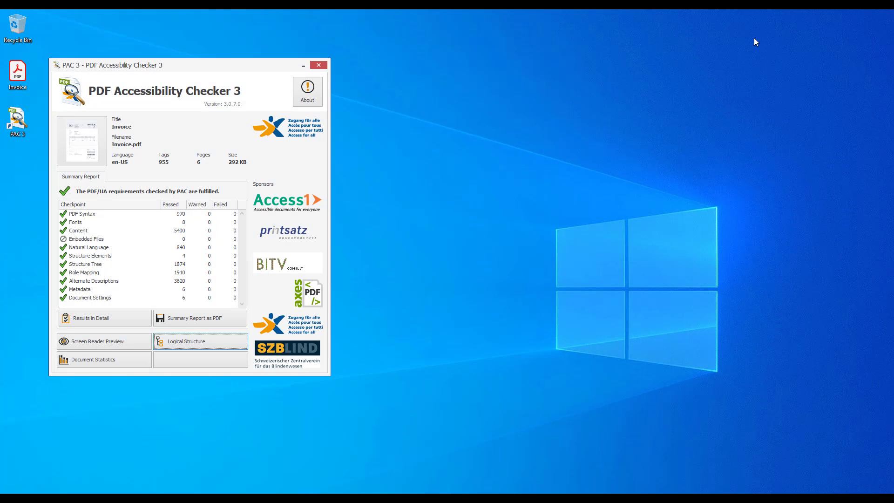
# - Close PAC 3, open Invoice.pdf in Acrobat and activate Read Out Loud
pyautogui.click(318, 65)
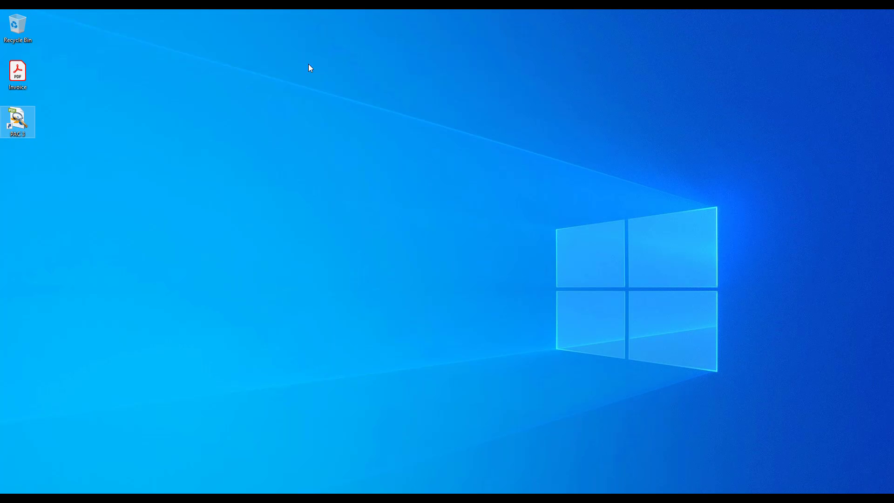
pyautogui.doubleClick(27, 72)
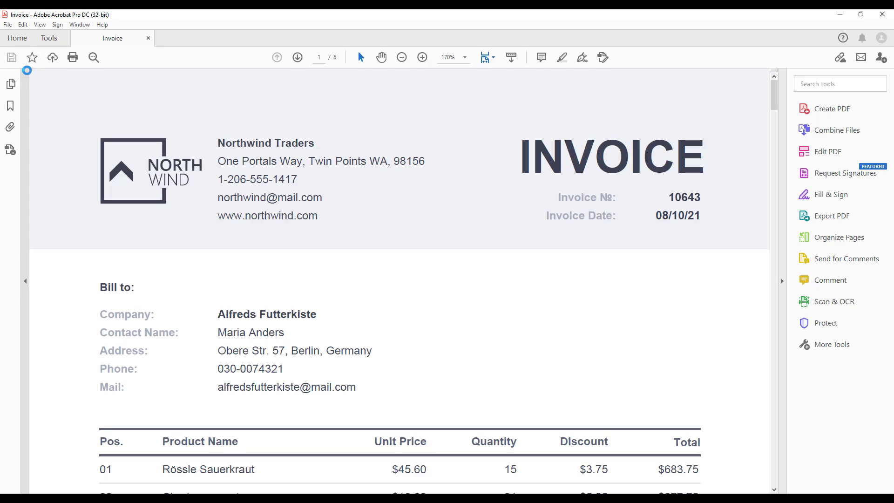
pyautogui.click(40, 26)
pyautogui.moveTo(135, 205)
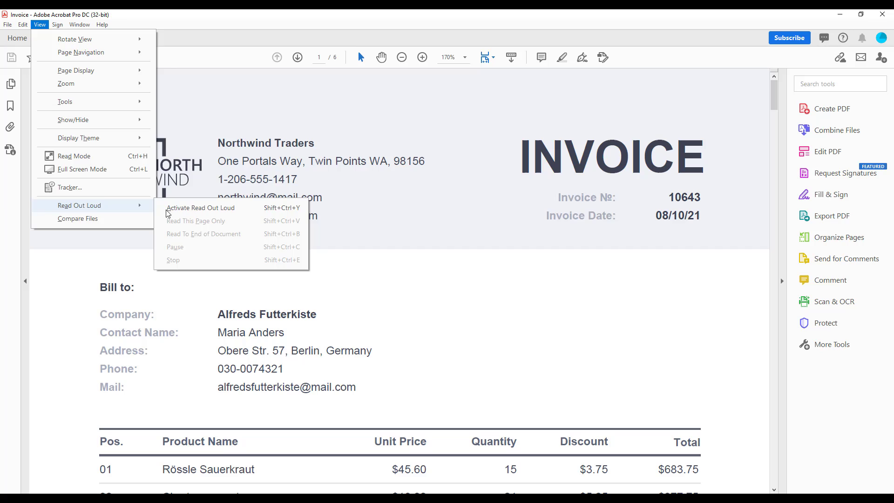
pyautogui.click(187, 208)
# - Have the current invoice page read aloud, then stop the reading
pyautogui.click(40, 26)
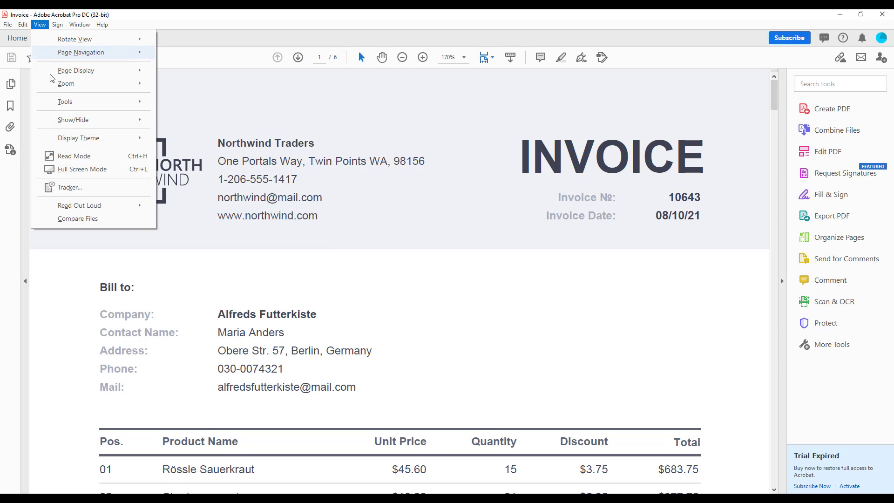
pyautogui.moveTo(101, 207)
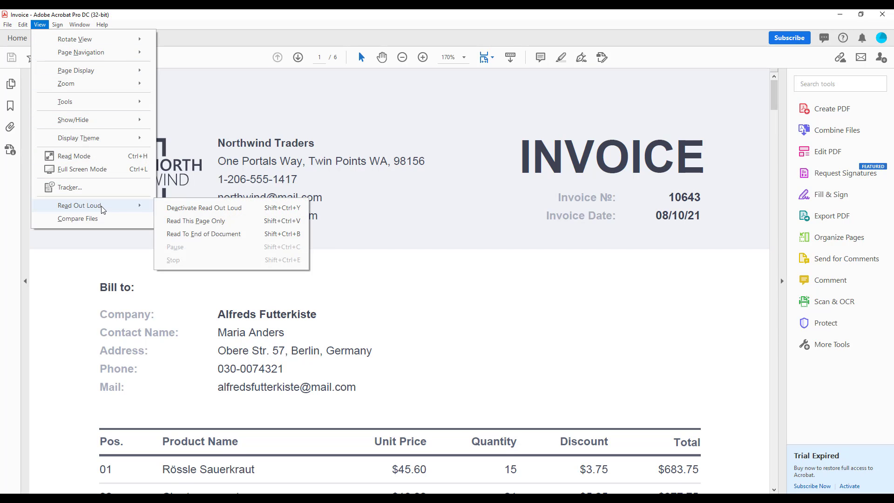
pyautogui.click(197, 222)
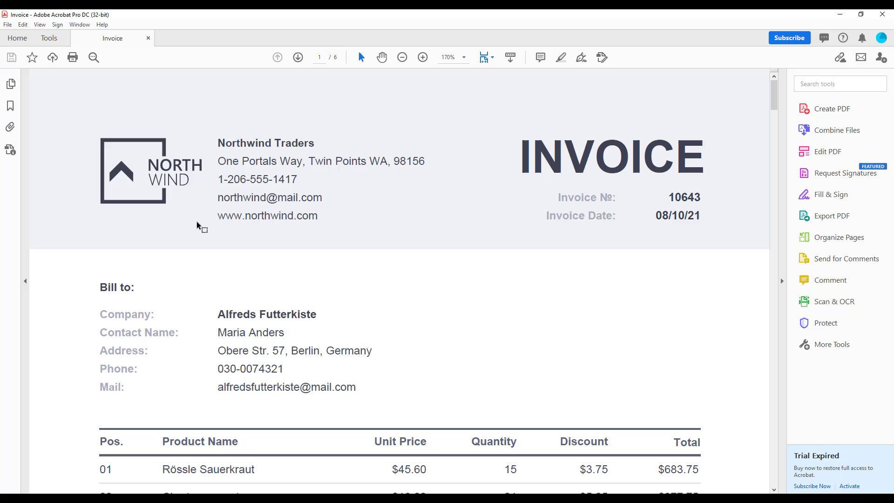
pyautogui.click(39, 26)
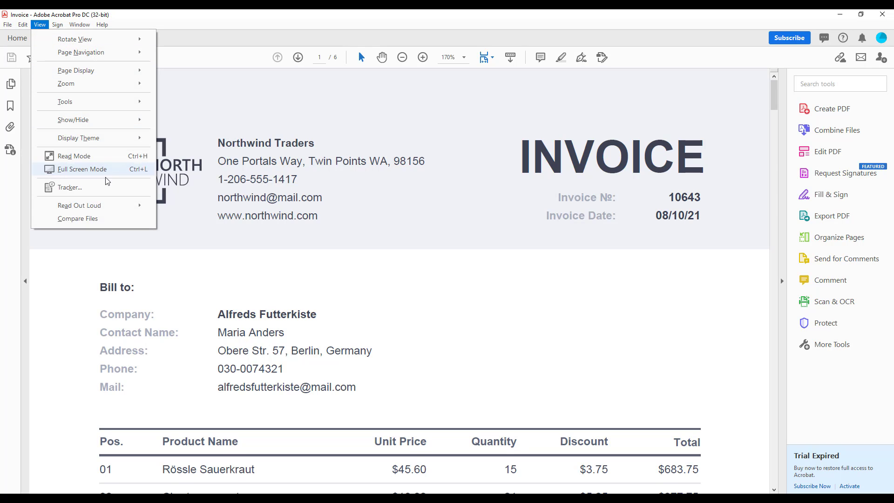
pyautogui.moveTo(116, 208)
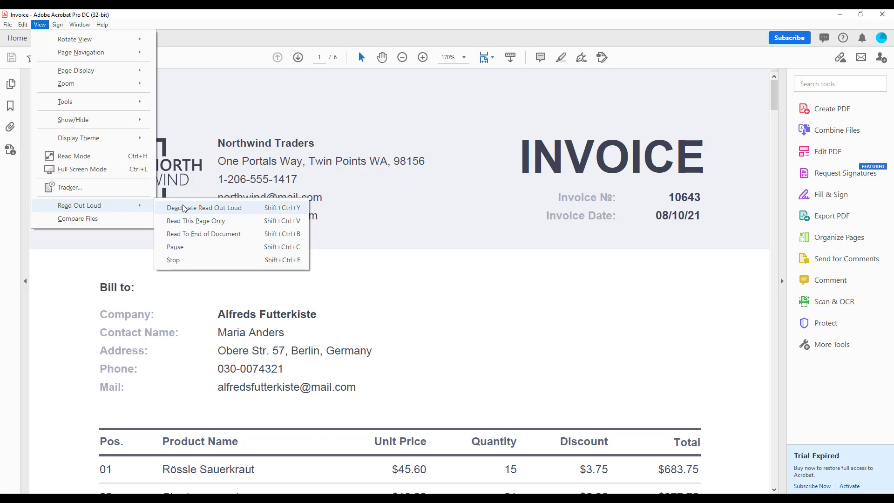
pyautogui.click(197, 261)
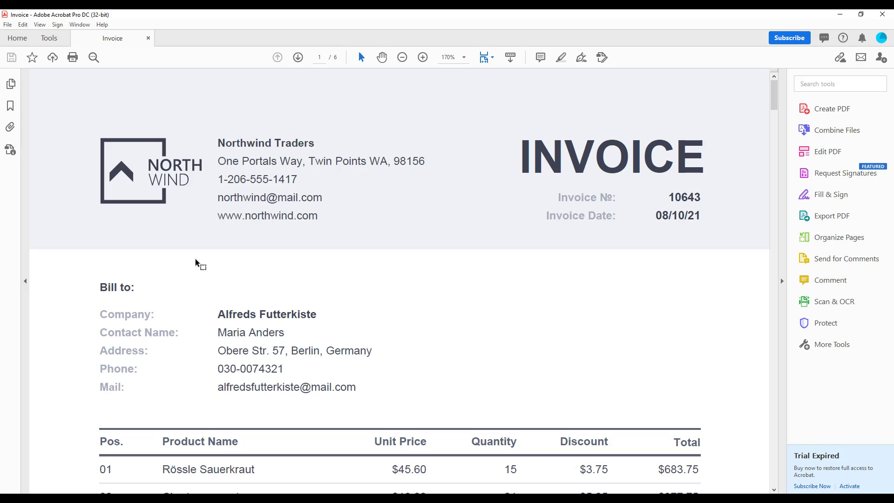
# - Read page 1 aloud with Read This Page Only, then stop it
pyautogui.click(40, 25)
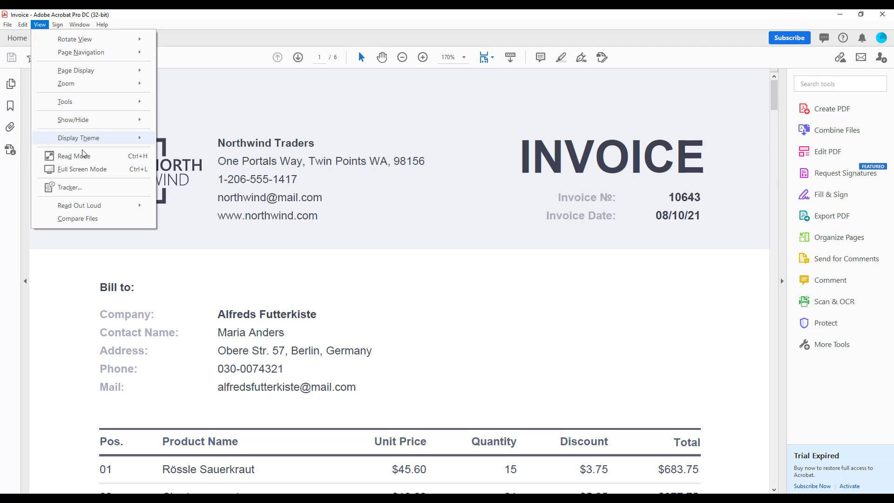
pyautogui.moveTo(100, 206)
pyautogui.click(172, 221)
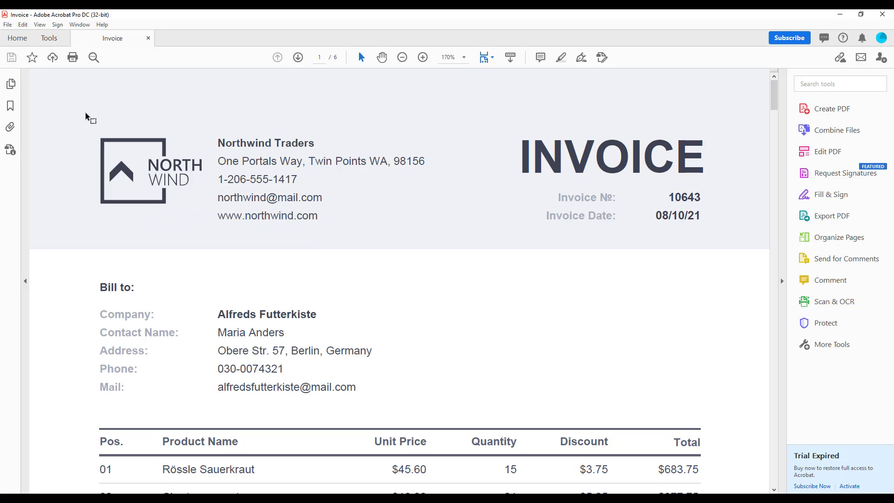
pyautogui.click(40, 24)
pyautogui.moveTo(101, 205)
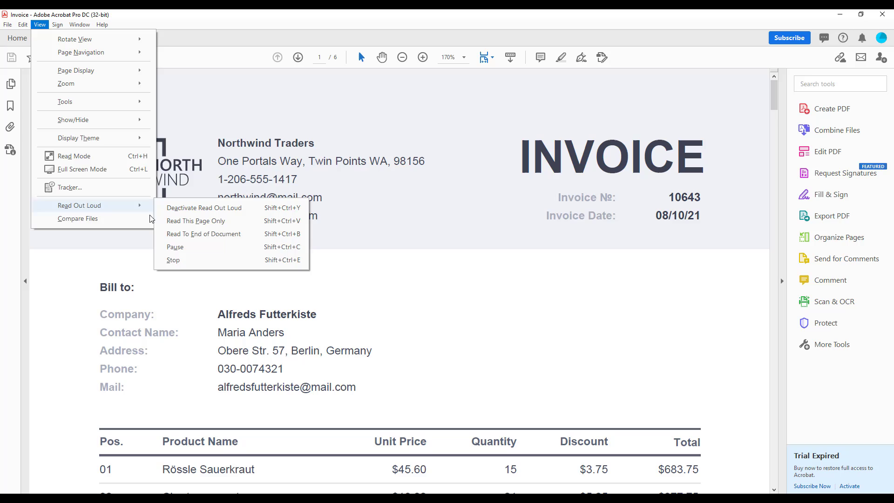
pyautogui.click(183, 259)
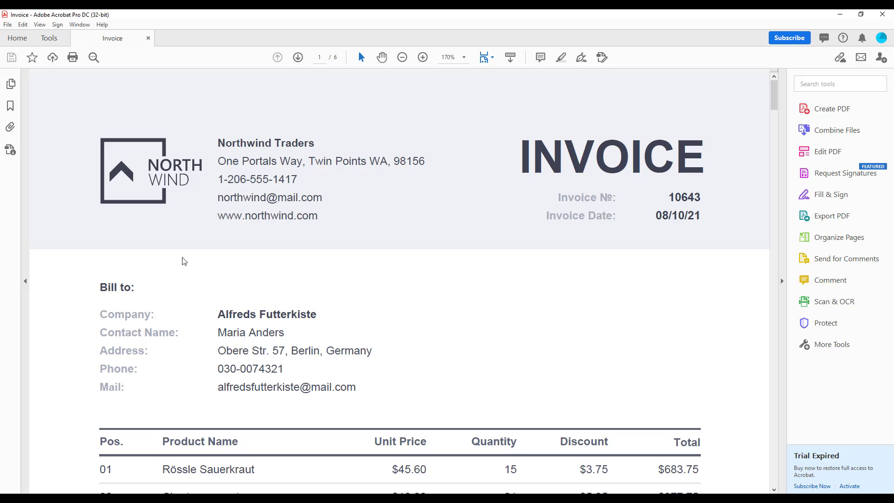
# - Close Acrobat and give the pictureBox1 logo the accessible description 'Northwind Icon' in Designer
pyautogui.click(883, 14)
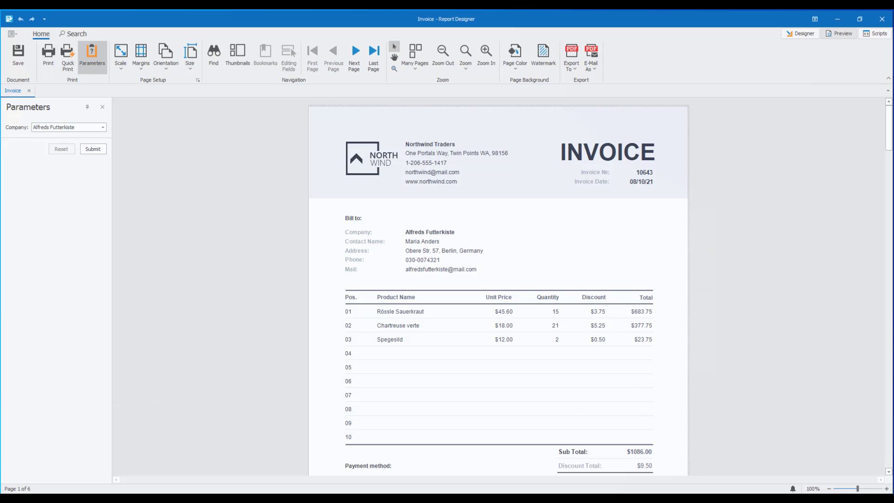
pyautogui.click(801, 33)
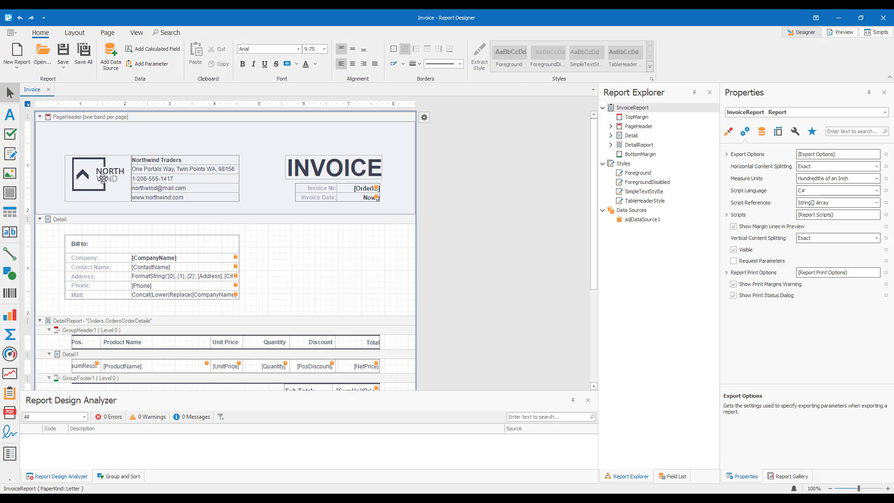
pyautogui.click(102, 179)
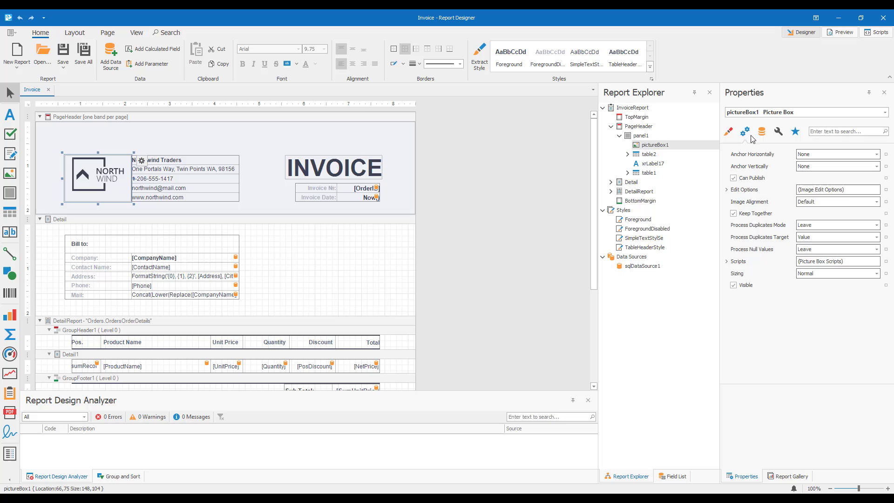
pyautogui.click(816, 155)
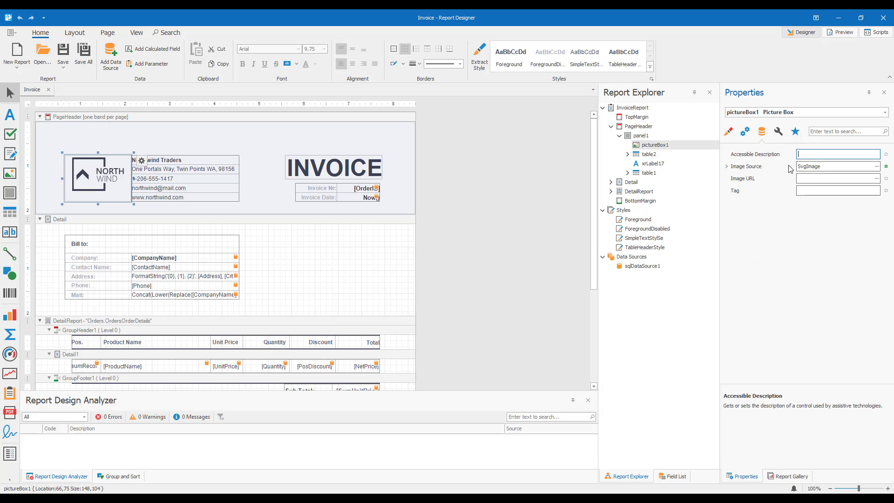
pyautogui.write('Northwind Icon')
# - Preview the report and export it to PDF with PDF/A compatibility set to PDF/A-3a
pyautogui.click(839, 32)
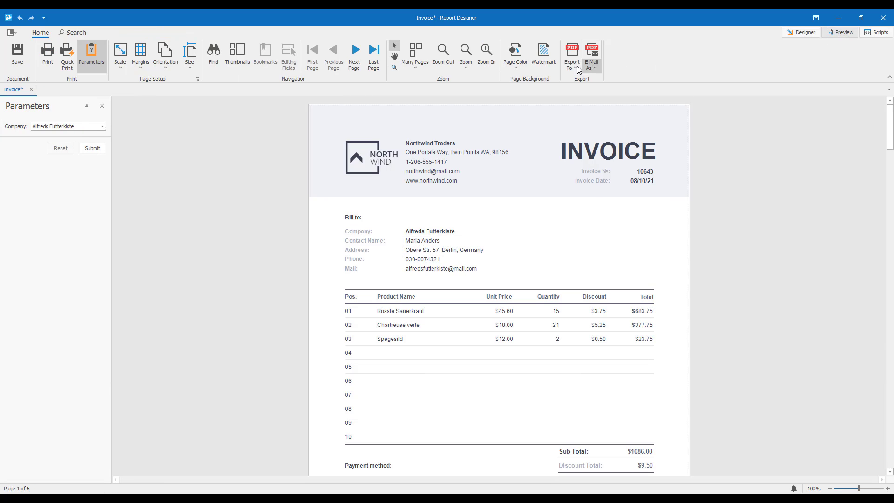
pyautogui.click(573, 59)
pyautogui.click(591, 88)
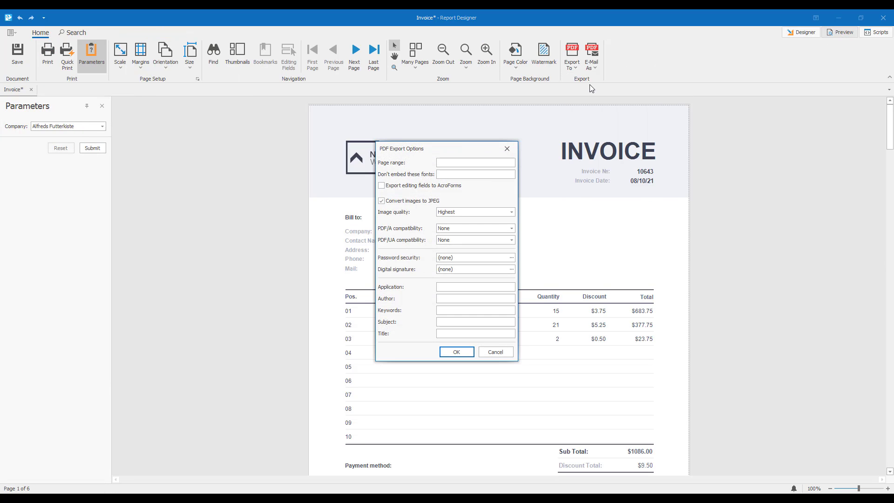
pyautogui.click(516, 228)
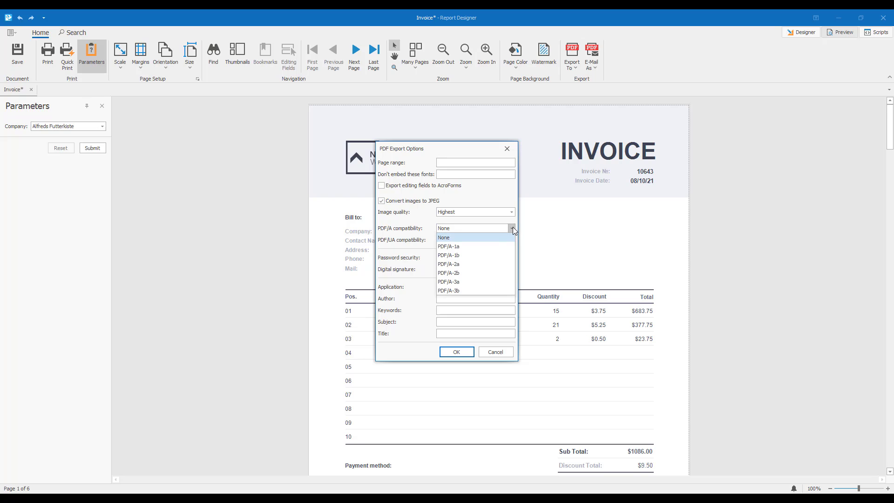
pyautogui.click(502, 275)
pyautogui.click(457, 352)
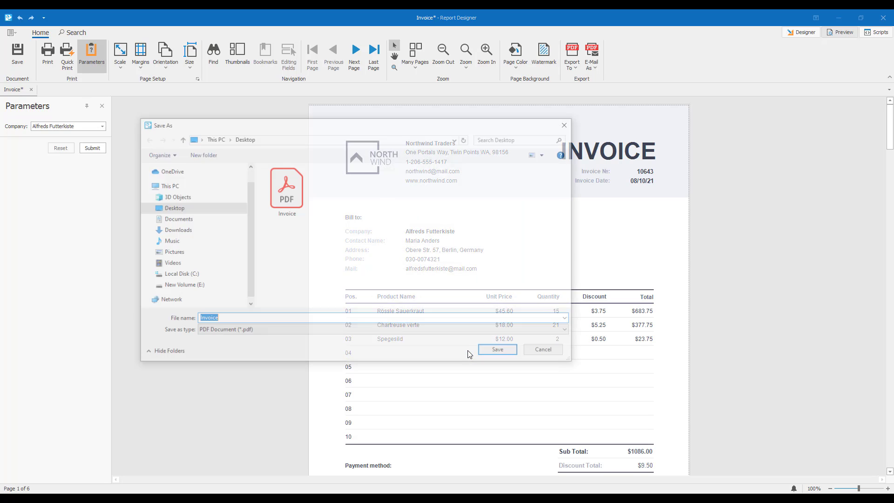
# - Save over the existing Invoice.pdf on the Desktop and open it in Acrobat
pyautogui.click(502, 352)
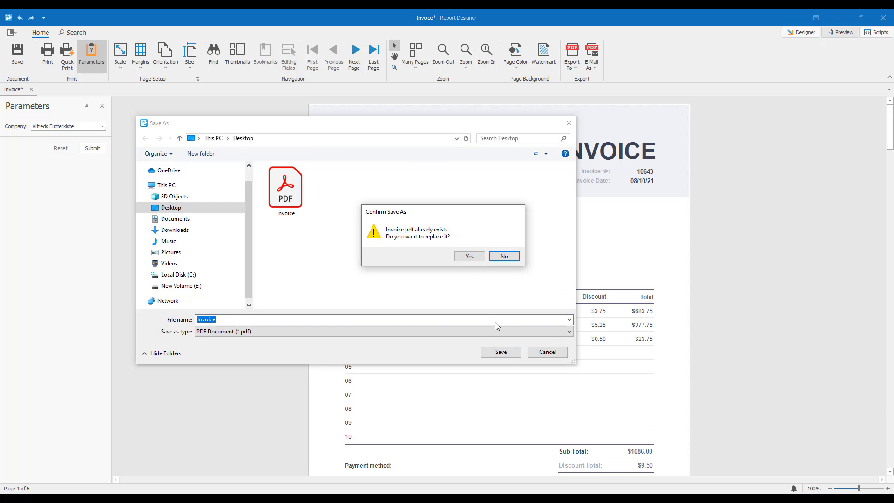
pyautogui.click(477, 260)
pyautogui.click(437, 275)
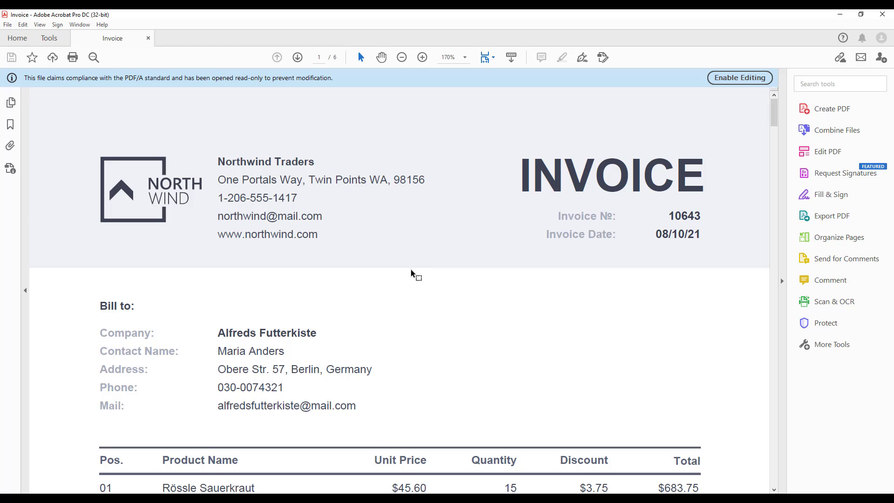
# - Verify the invoice's PDF/A-3A conformance in the Standards panel
pyautogui.click(10, 168)
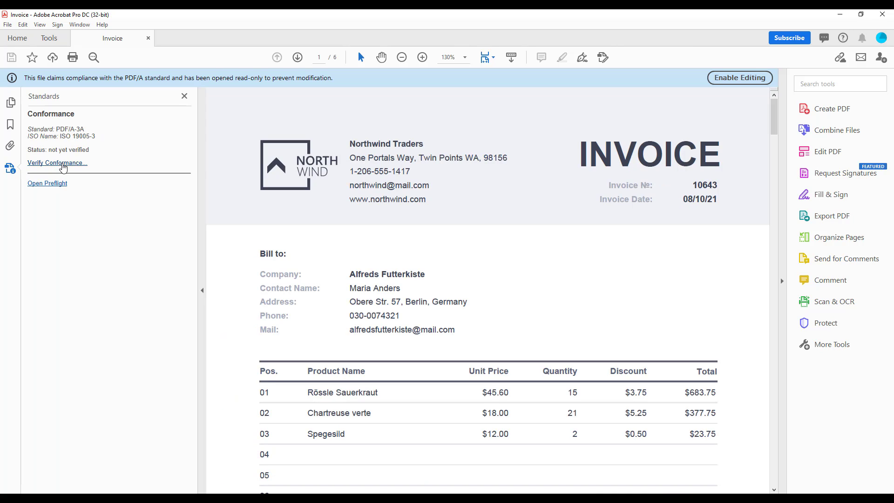
pyautogui.click(63, 164)
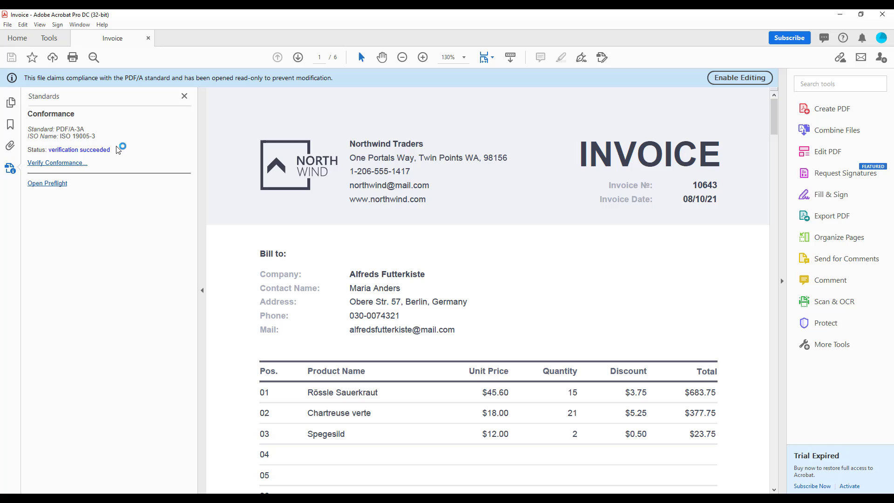
pyautogui.click(40, 25)
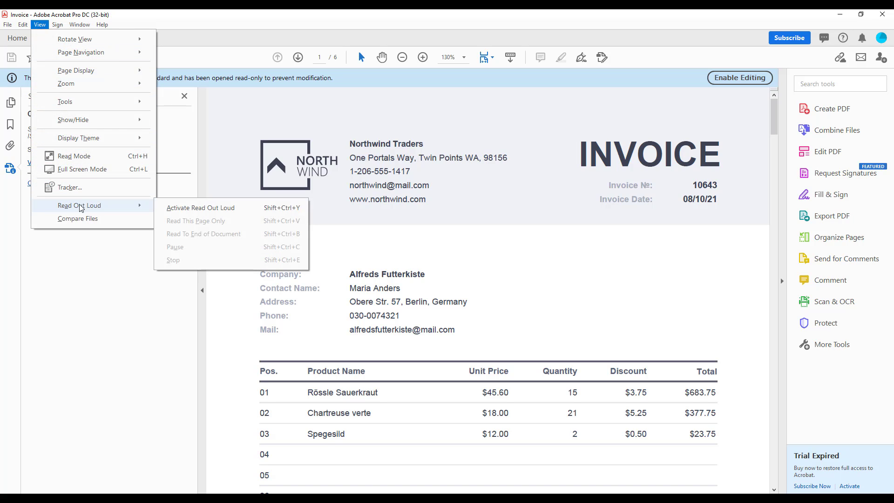
# - Activate Read Out Loud, have page 1 read aloud, then stop the reading
pyautogui.click(164, 206)
pyautogui.click(40, 25)
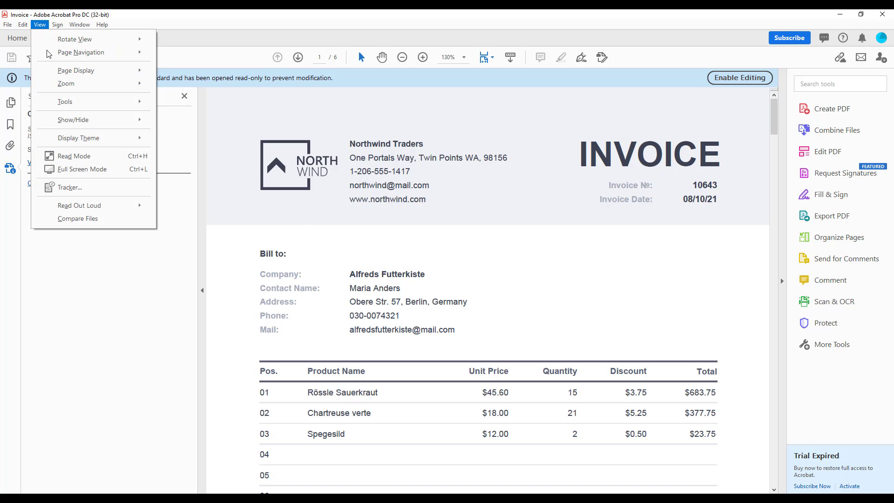
pyautogui.moveTo(149, 205)
pyautogui.click(200, 222)
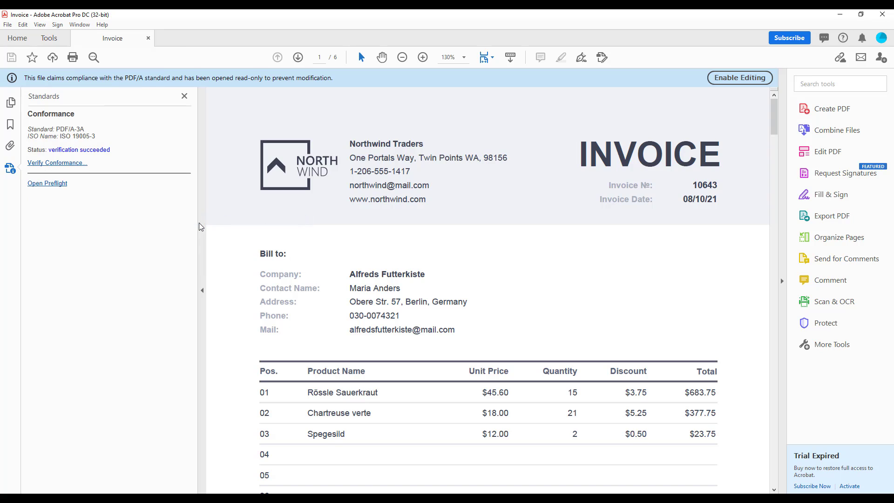
pyautogui.click(40, 25)
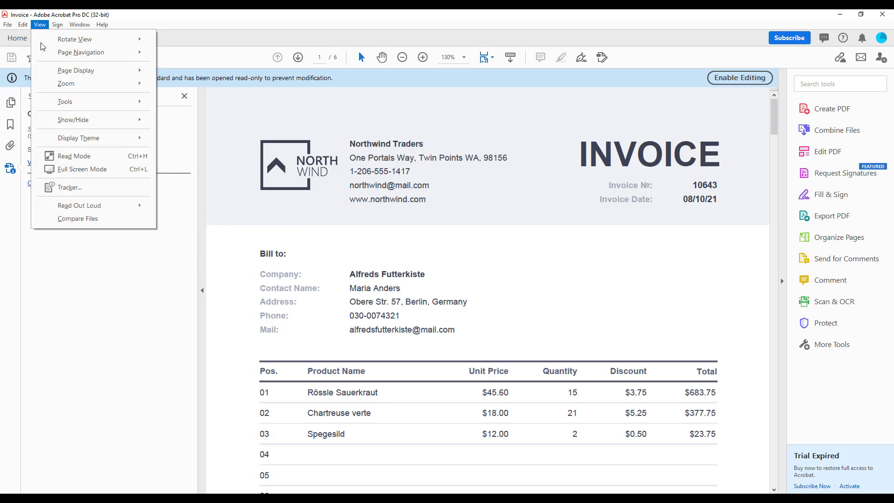
pyautogui.moveTo(104, 205)
pyautogui.click(197, 258)
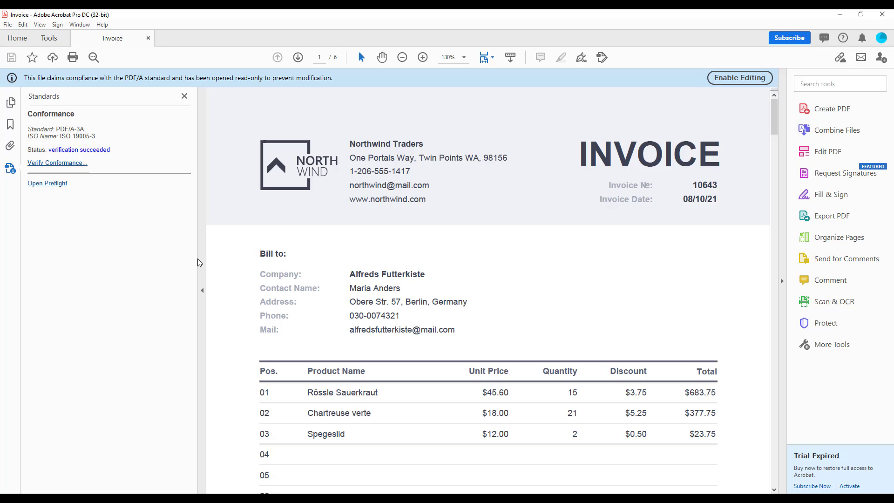